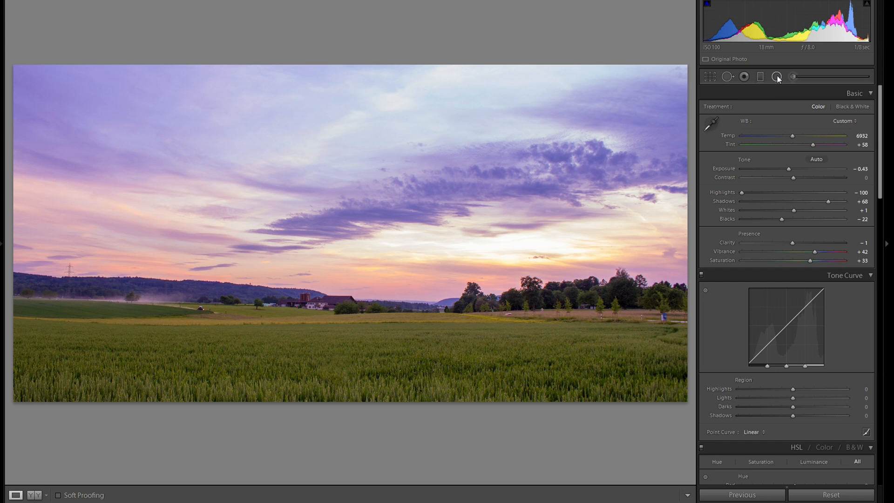
Draw a radial filter ellipse over the left wheat field, shift it right and down, and make it taller.
click(776, 76)
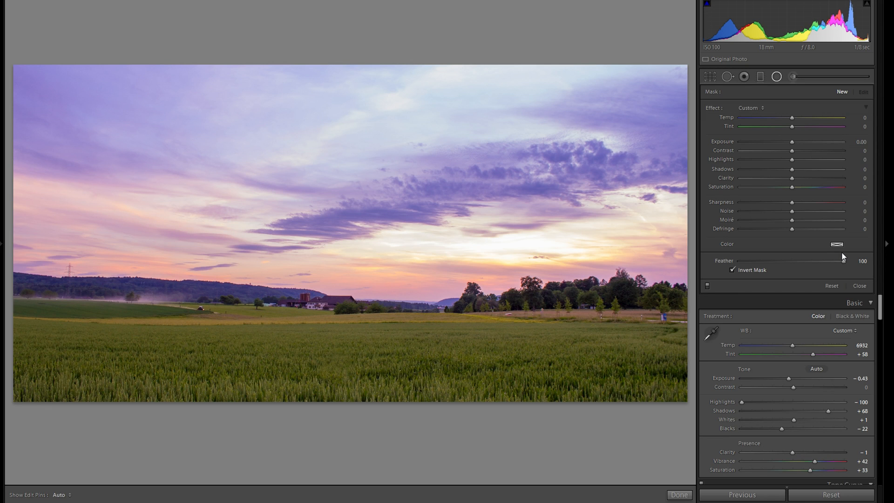
drag(160, 339, 295, 361)
drag(225, 343, 263, 353)
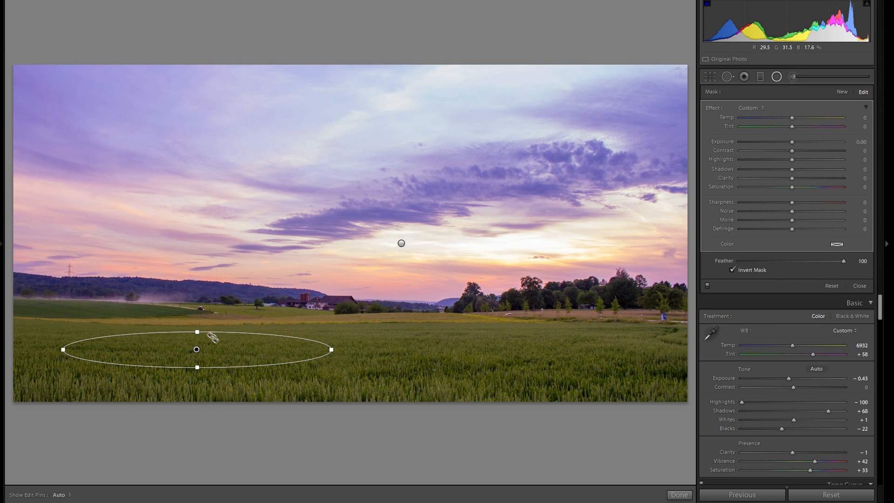
drag(197, 332, 197, 314)
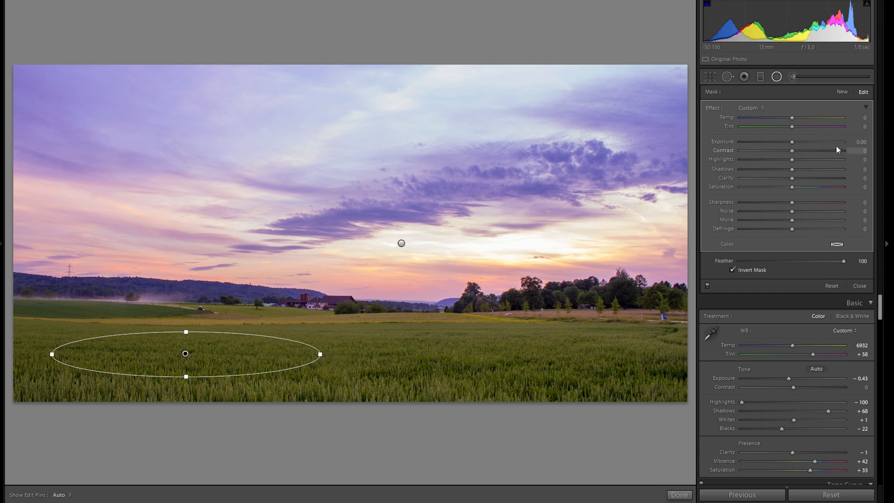
Raise the radial filter's exposure, then ease it back down to 0.42.
drag(792, 141, 807, 148)
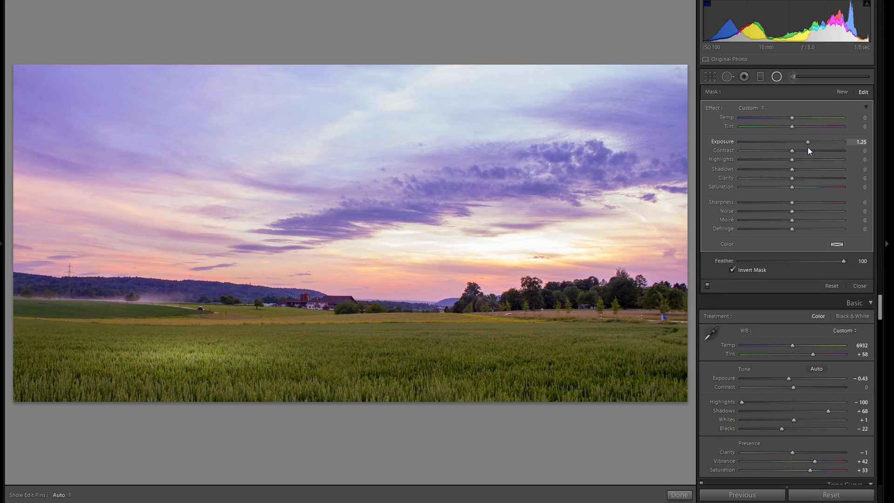
drag(808, 150, 800, 146)
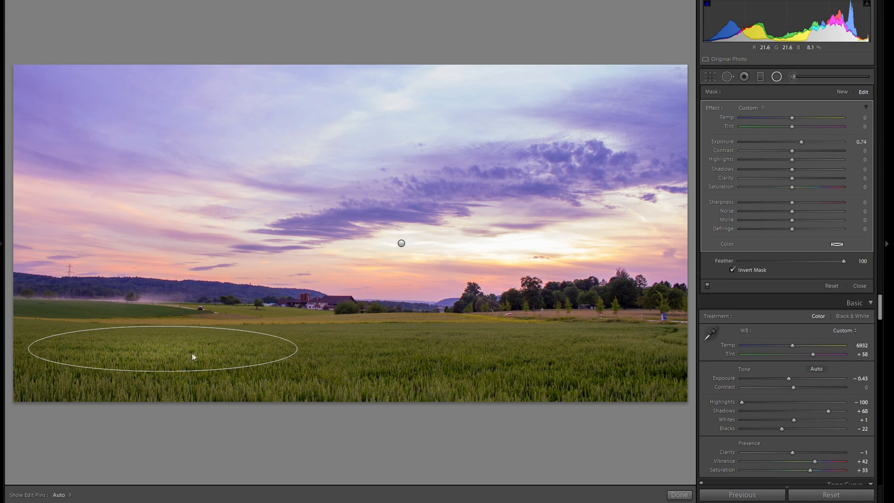
drag(801, 147, 798, 148)
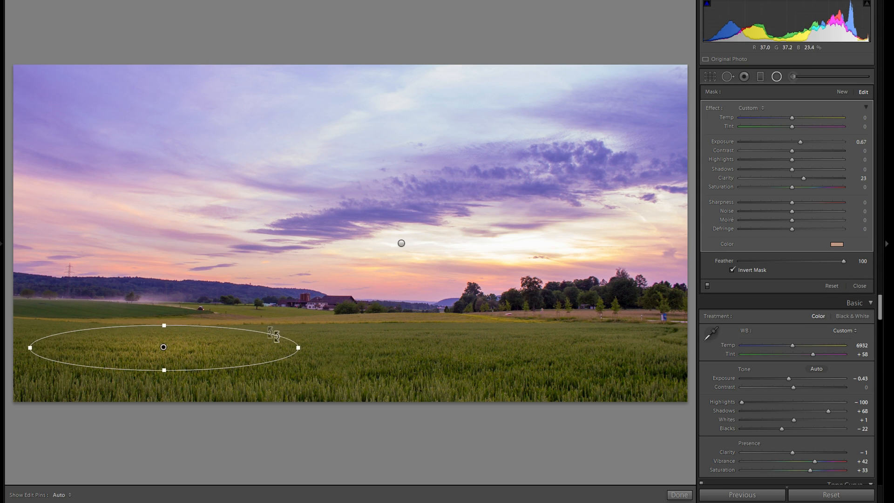
Duplicate the left radial filter, move the copy to the field's right side, and reselect the original.
right_click(194, 348)
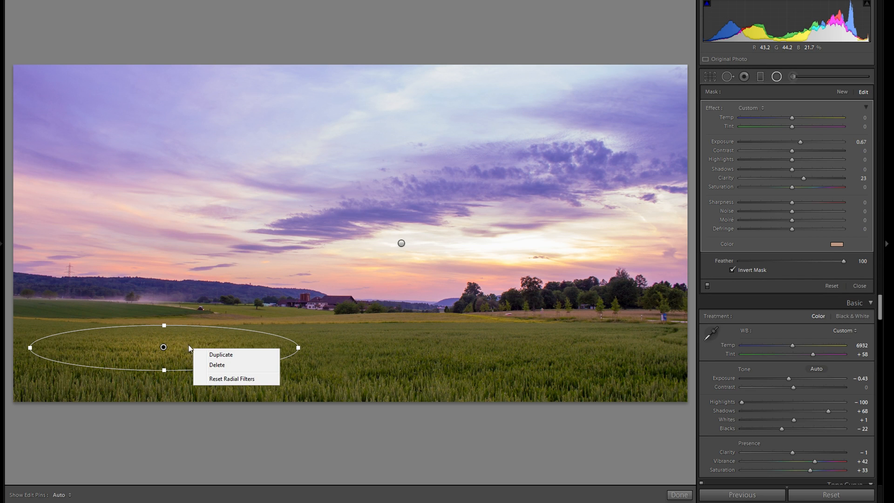
click(218, 354)
drag(188, 350, 543, 341)
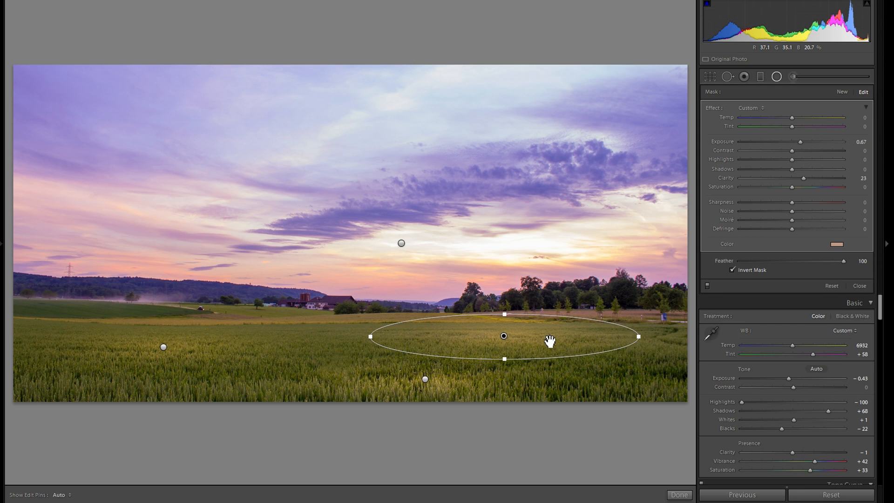
click(163, 347)
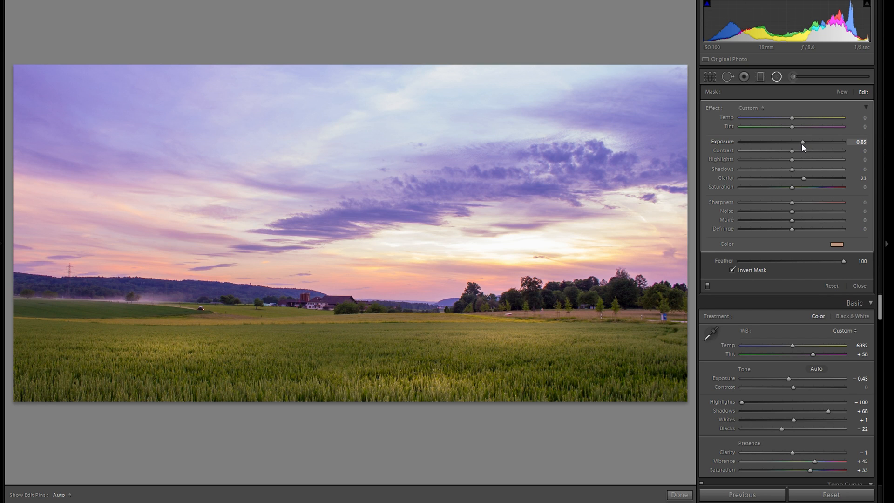
Add a new mid-field radial filter at −0.42 exposure and move it right and down.
click(840, 92)
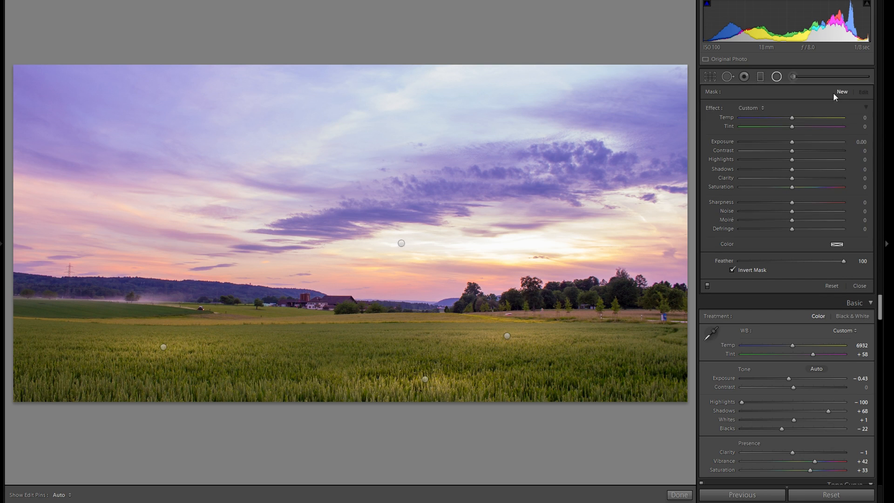
drag(256, 331, 358, 354)
drag(791, 142, 783, 141)
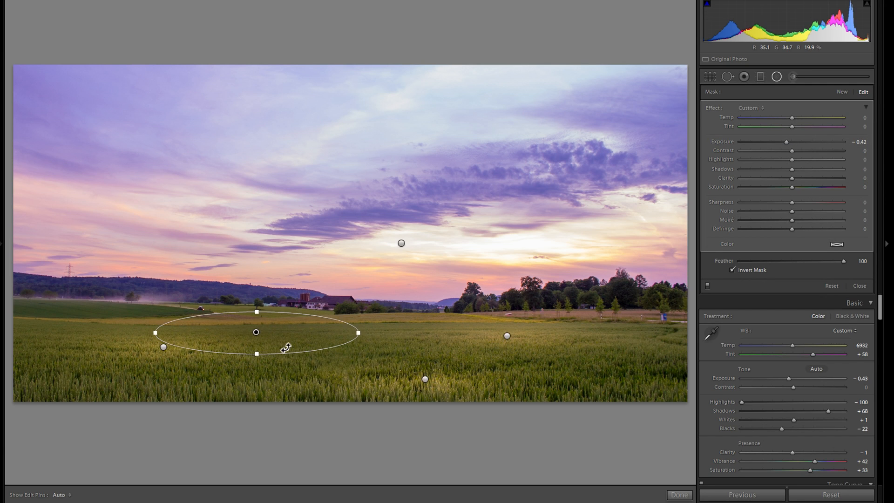
drag(283, 344, 648, 354)
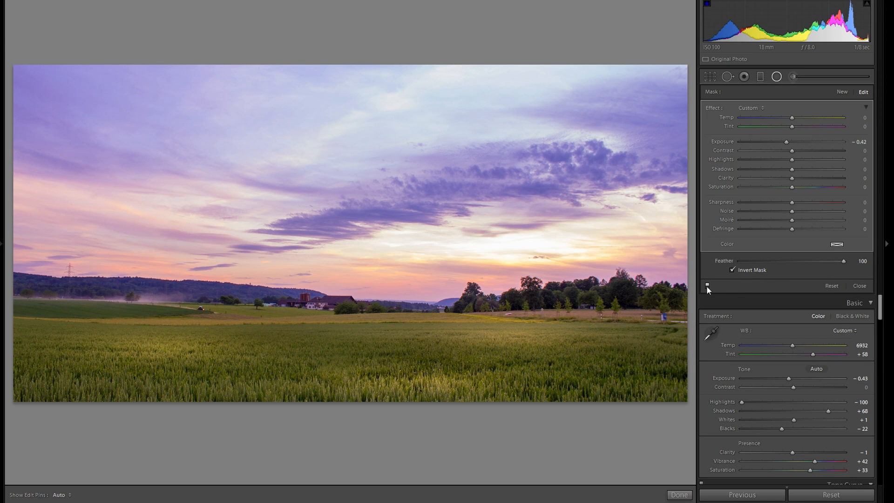
click(707, 285)
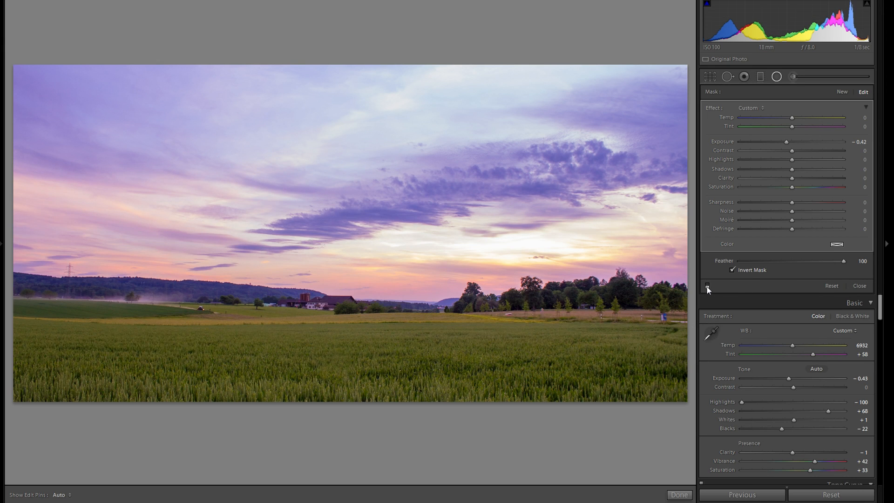
click(707, 286)
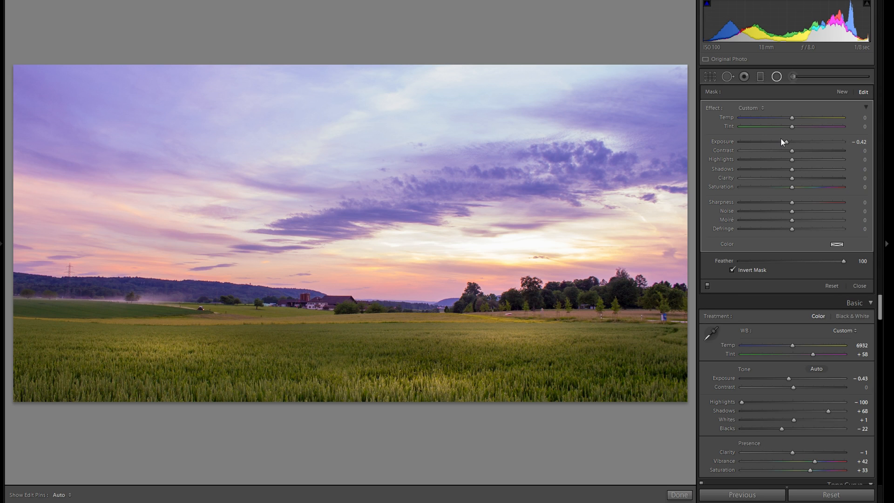
Switch to the Adjustment Brush, enlarge it to size 11, and set Feather to 100.
click(792, 76)
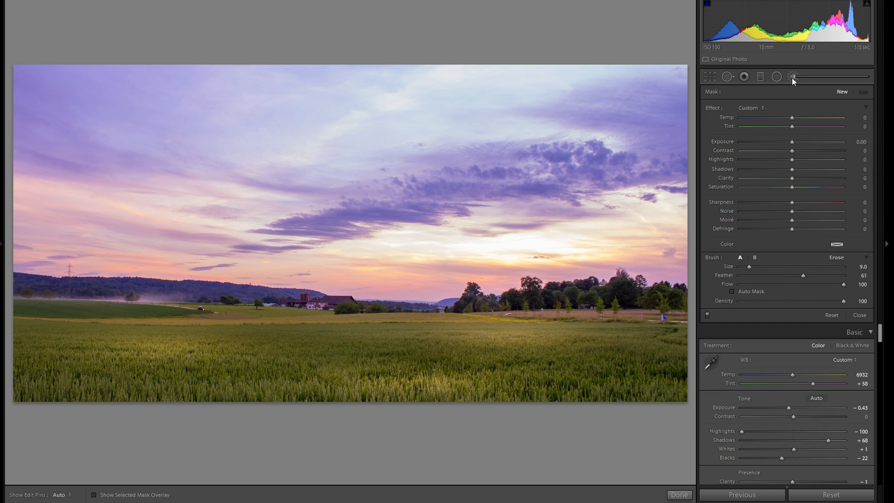
scroll(445, 321, up, 1)
drag(800, 276, 846, 278)
Give the brush exposure 0.49, clarity 22 and a warm tan tint, then paint bright streaks across the field.
drag(794, 142, 796, 144)
drag(803, 179, 802, 179)
click(836, 244)
scroll(539, 342, down, 3)
mouse_move(554, 359)
mouse_down()
mouse_move(634, 345)
mouse_move(617, 360)
mouse_move(657, 373)
mouse_up()
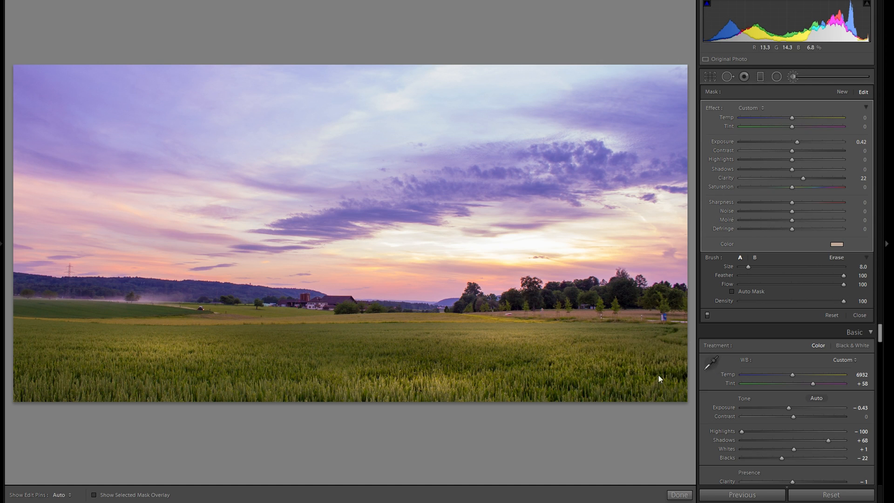
mouse_move(524, 371)
mouse_down()
mouse_move(419, 374)
mouse_move(283, 347)
mouse_move(257, 330)
mouse_move(246, 347)
mouse_move(210, 349)
mouse_up()
mouse_move(347, 341)
mouse_down()
mouse_move(412, 344)
mouse_move(341, 333)
mouse_move(394, 332)
mouse_up()
scroll(411, 344, down, 4)
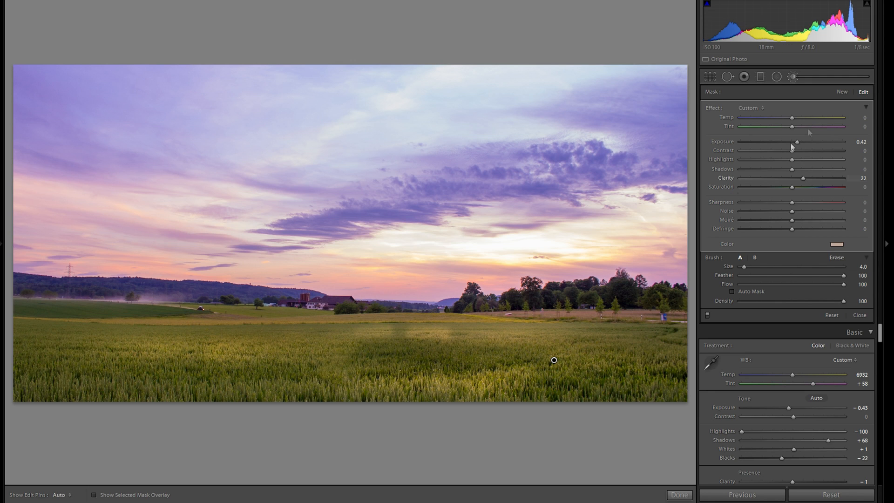
Add a second brush mask at 0.23 exposure and paint light across the field's right edge and centre.
click(842, 92)
drag(797, 142, 793, 143)
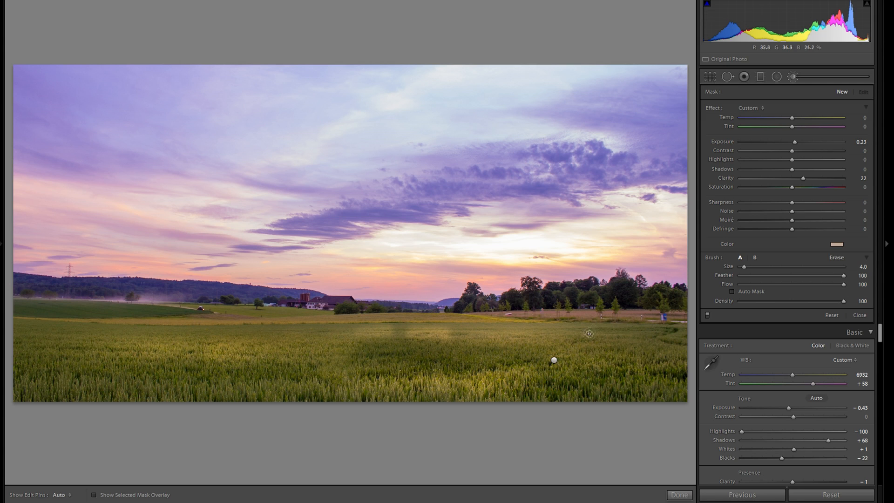
mouse_move(624, 332)
mouse_down()
mouse_move(678, 327)
mouse_move(673, 338)
mouse_move(656, 348)
mouse_up()
key(h)
mouse_move(447, 329)
mouse_down()
mouse_move(393, 323)
mouse_move(344, 340)
mouse_move(401, 336)
mouse_move(395, 325)
mouse_move(296, 340)
mouse_move(355, 328)
mouse_move(220, 341)
mouse_up()
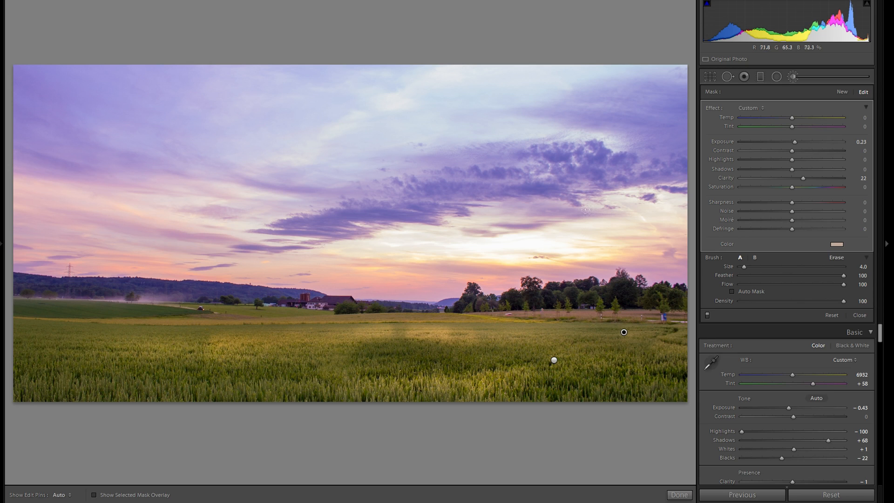
click(840, 92)
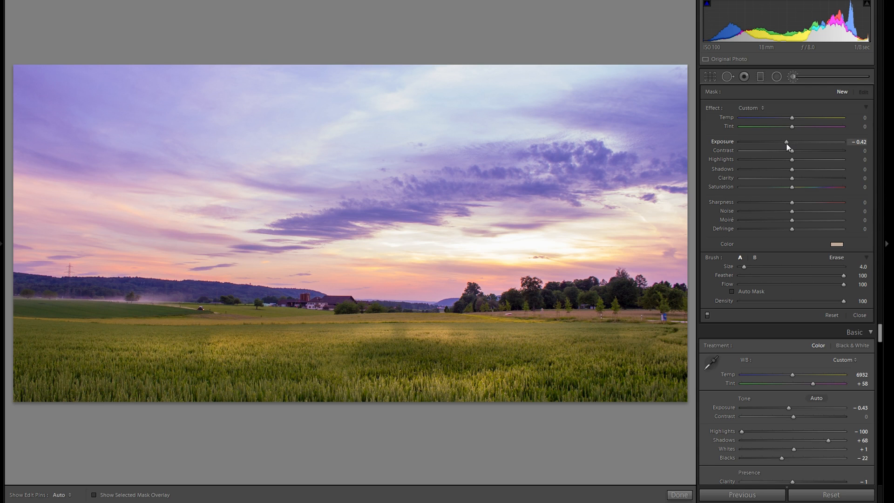
Set the new brush mask to −0.34 exposure with no colour tint and darken the lower-left grass.
drag(786, 144, 787, 143)
double_click(727, 244)
scroll(220, 362, up, 3)
drag(205, 382, 65, 377)
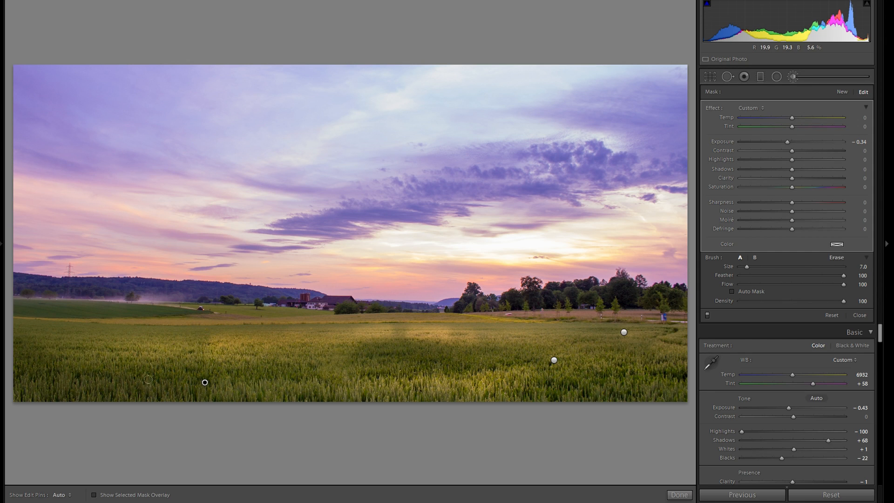
key(h)
key(h)
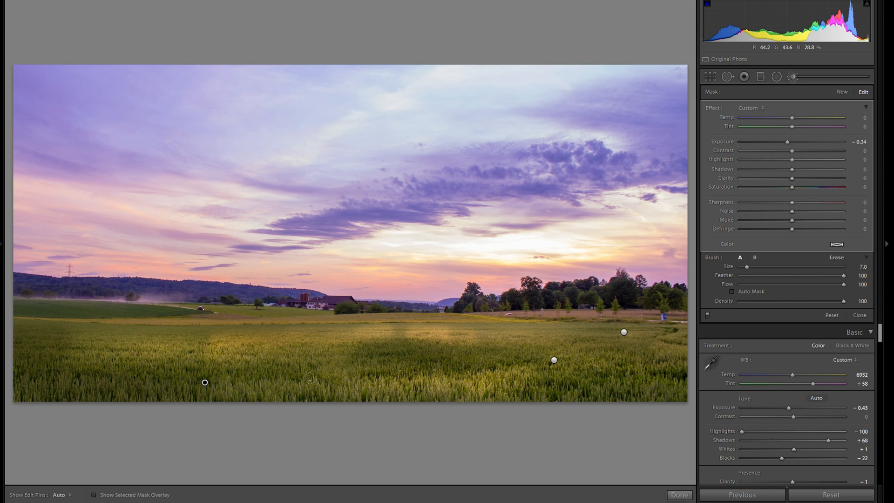
Go to the finished sunset field photo and toggle its radial filter off and on to compare.
key(Left)
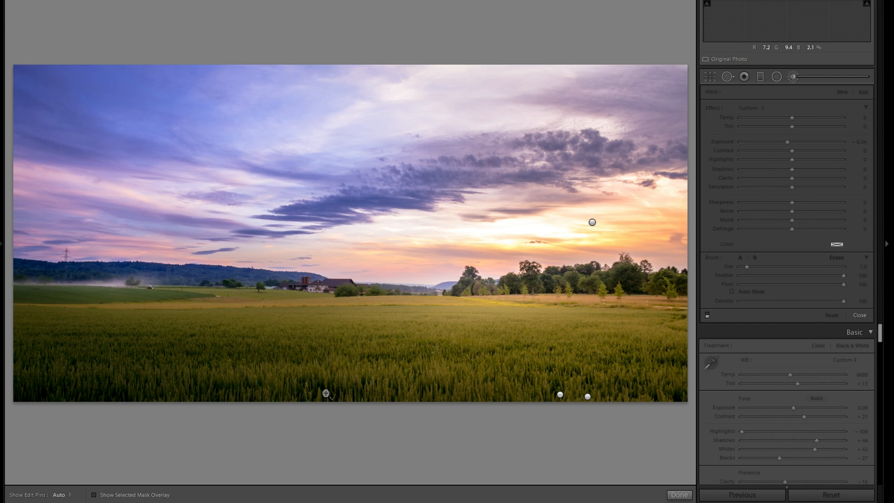
click(777, 78)
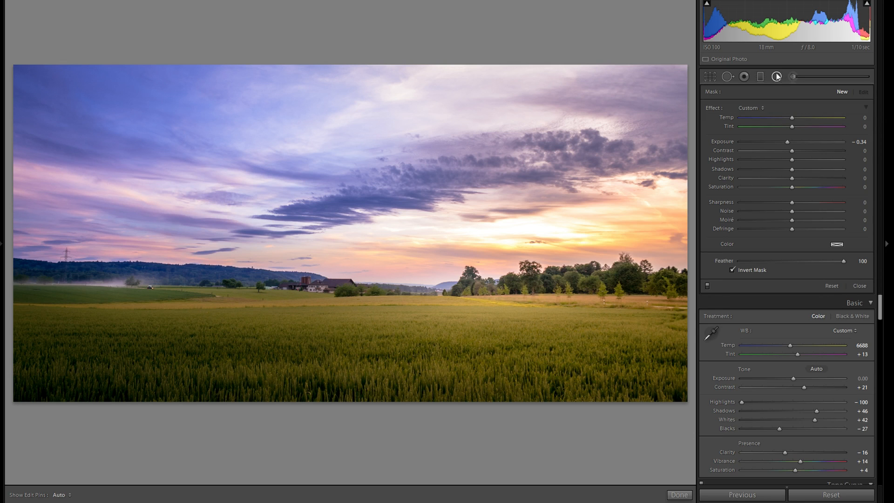
click(707, 286)
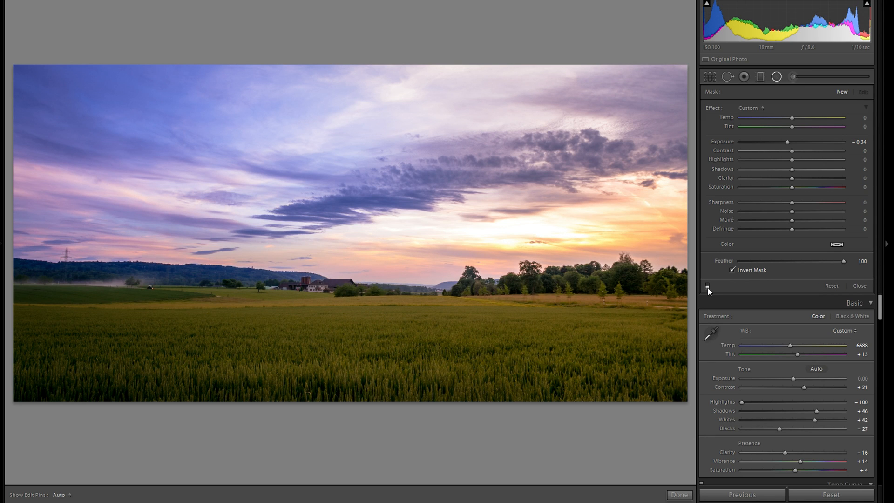
click(707, 286)
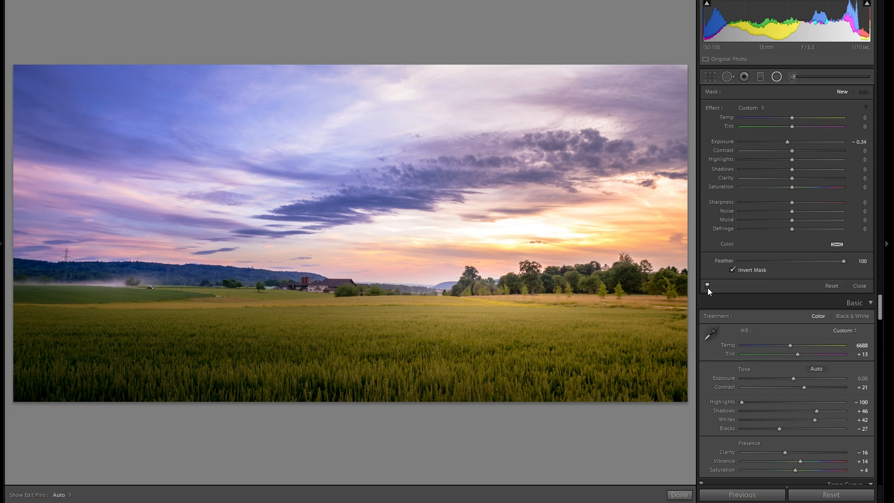
click(707, 286)
click(707, 286)
On the black-and-white river and bridge photo, toggle its mask off and on to compare.
key(Right)
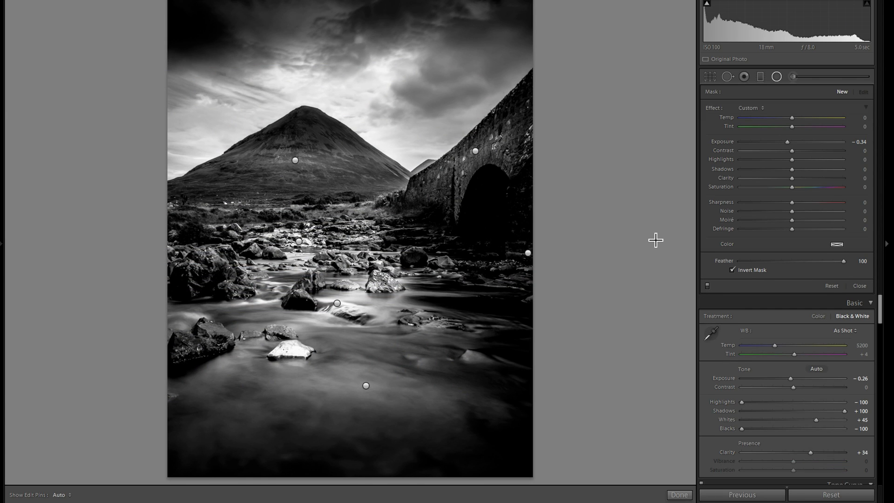
click(707, 286)
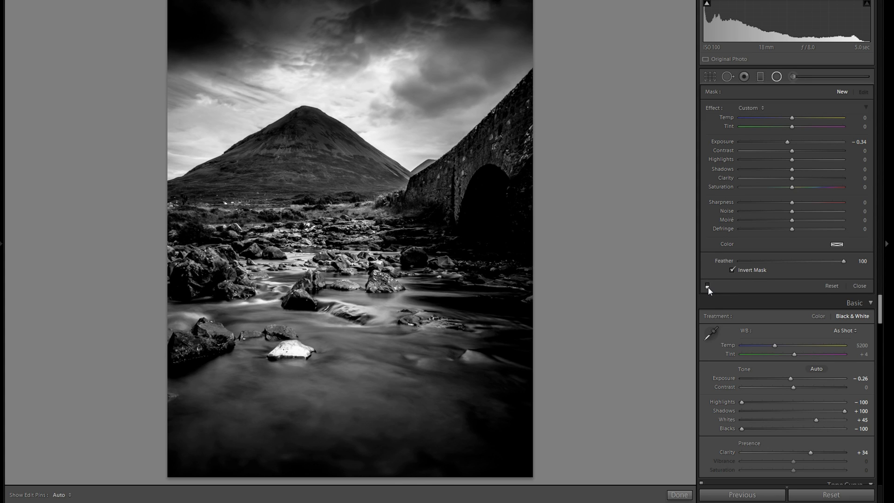
click(707, 286)
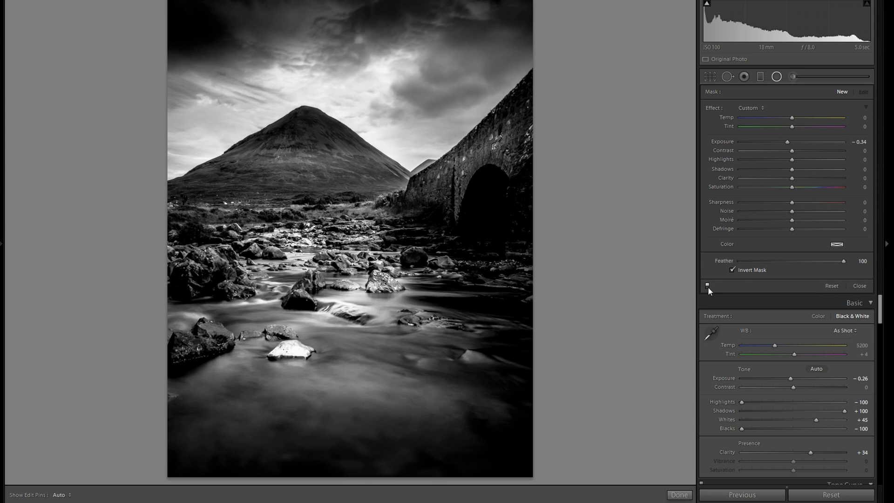
click(707, 286)
click(707, 286)
click(707, 286)
click(707, 286)
Go to the alpine meadow photo and toggle its local adjustment, leaving it off.
key(Right)
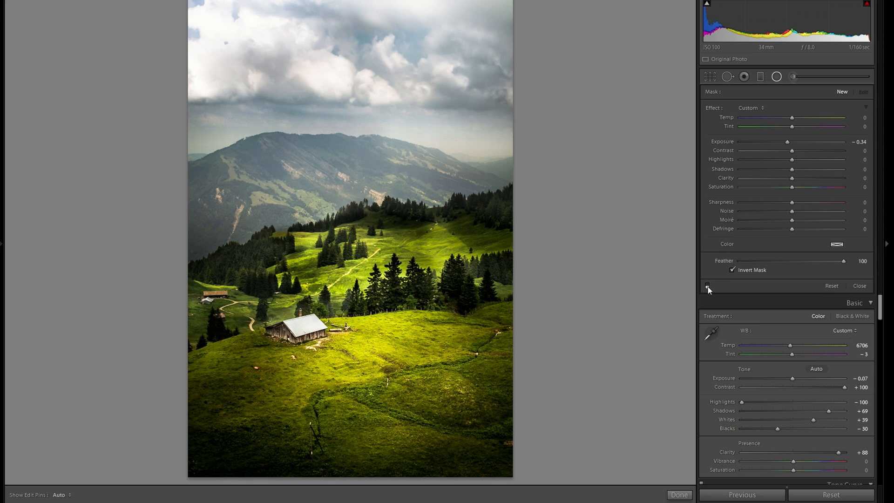
click(707, 285)
click(707, 285)
click(707, 285)
On the path-and-cows meadow photo, toggle the middle-band darkening mask, leaving it on.
key(Right)
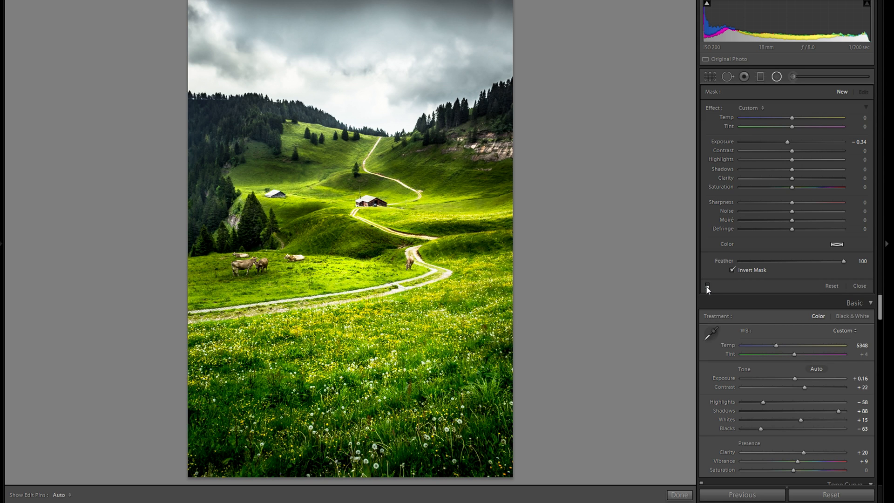
click(707, 286)
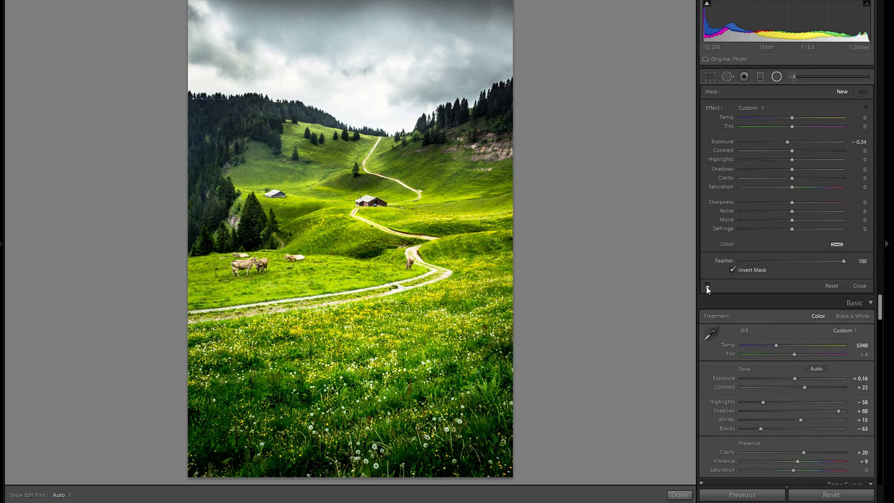
click(707, 286)
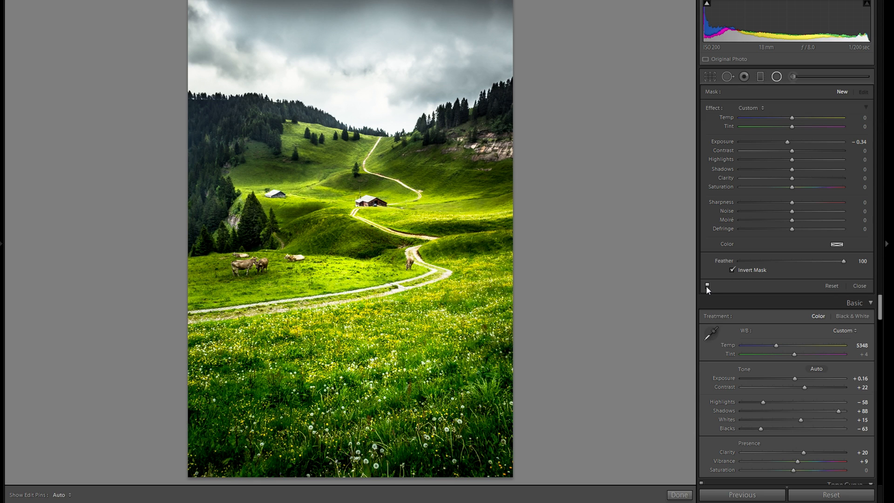
click(707, 287)
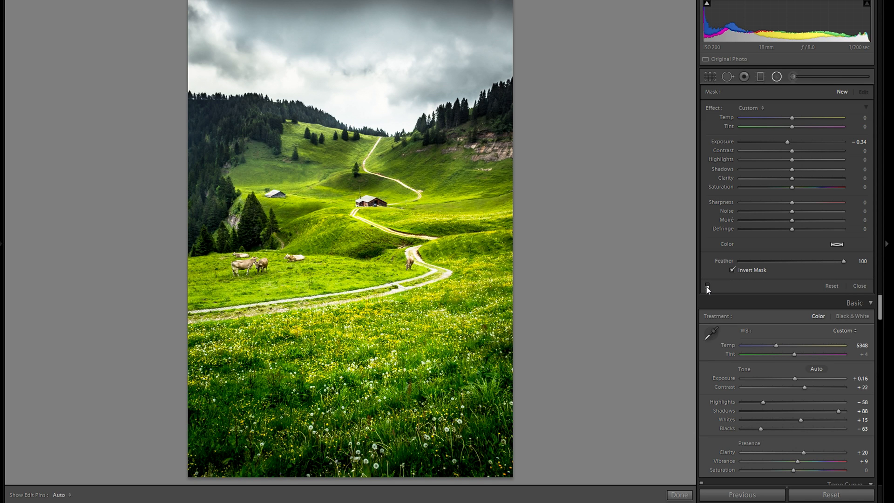
click(707, 286)
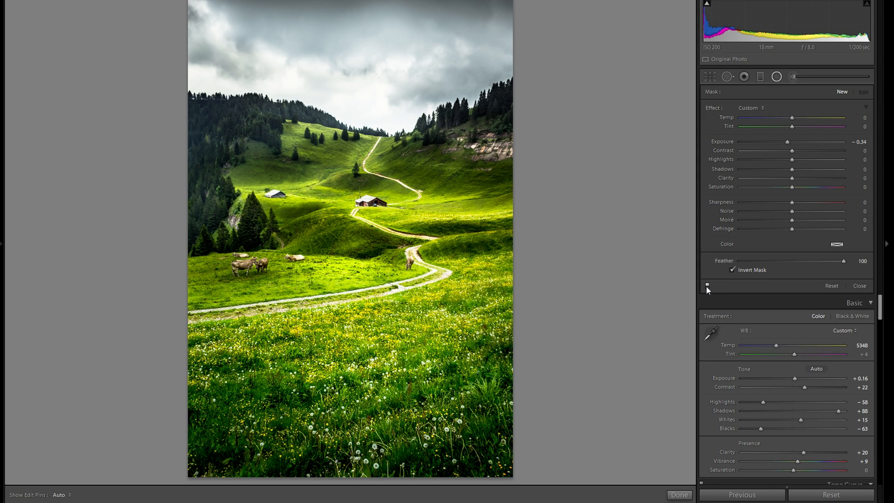
Go to the lake and forested hillside photo and toggle its inverted radial filter off and back on.
key(Right)
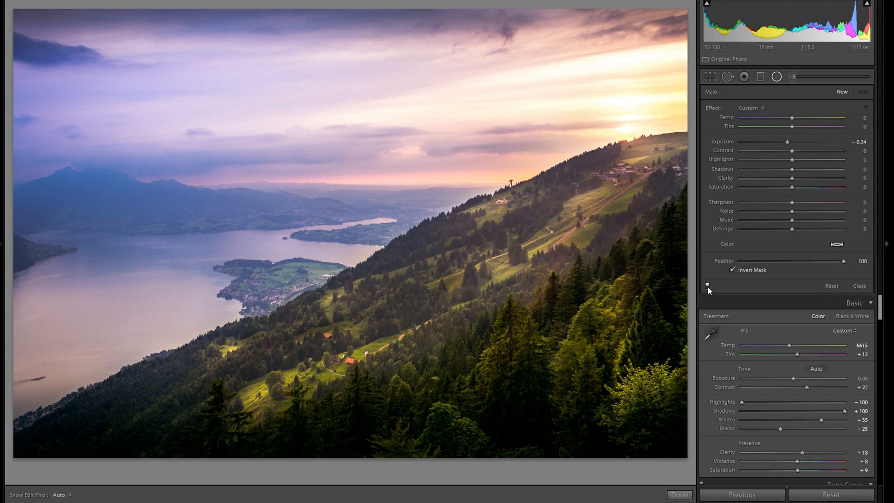
click(707, 285)
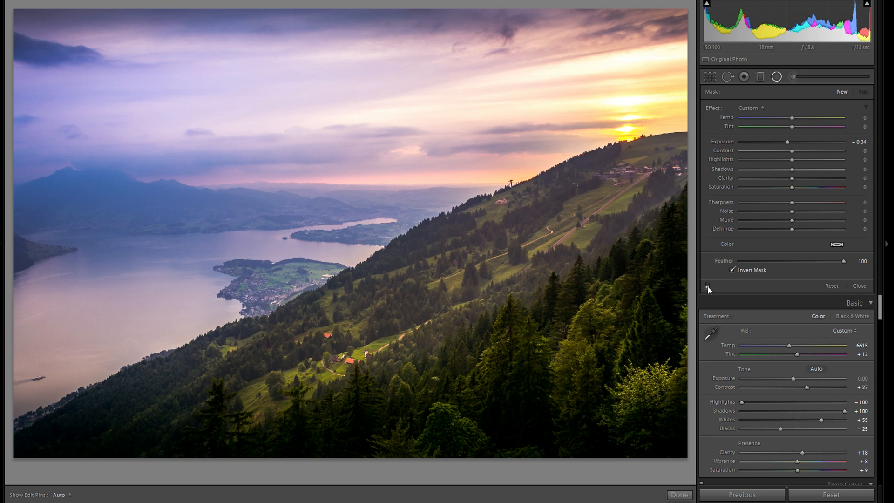
click(708, 285)
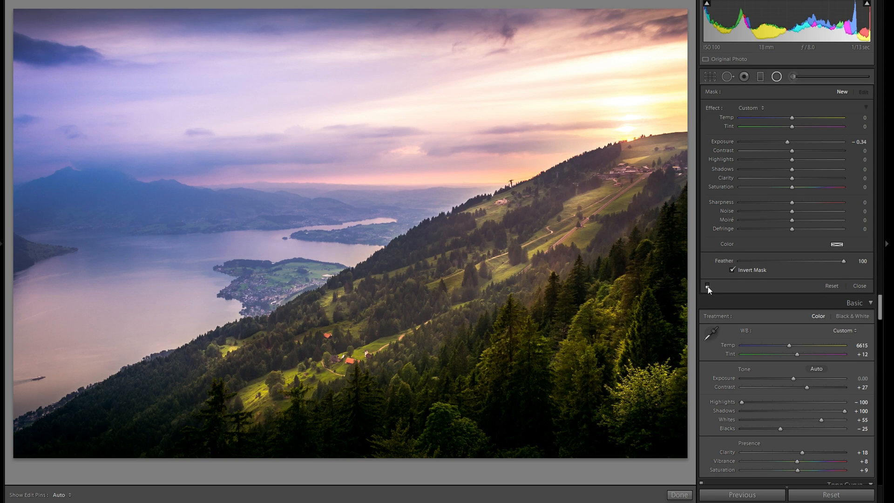
click(707, 285)
click(707, 286)
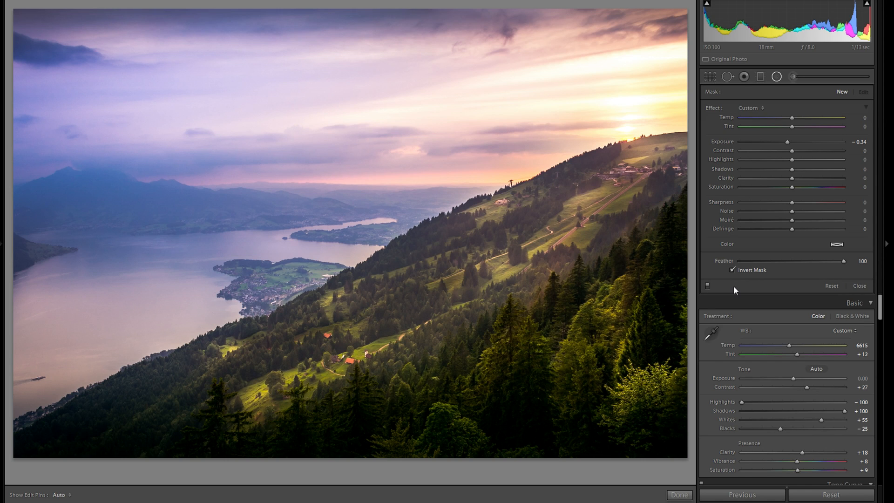